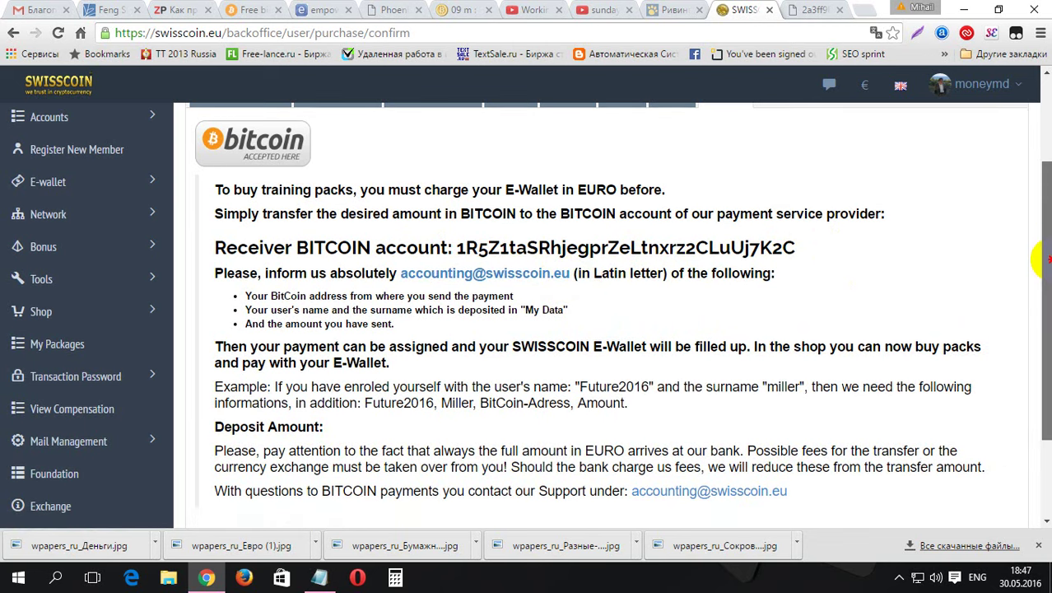
# Step: Read the Bitcoin payment instructions on the Confirm Order page and return to the Dashboard
pyautogui.moveTo(1046, 238); pyautogui.dragTo(1048, 290)
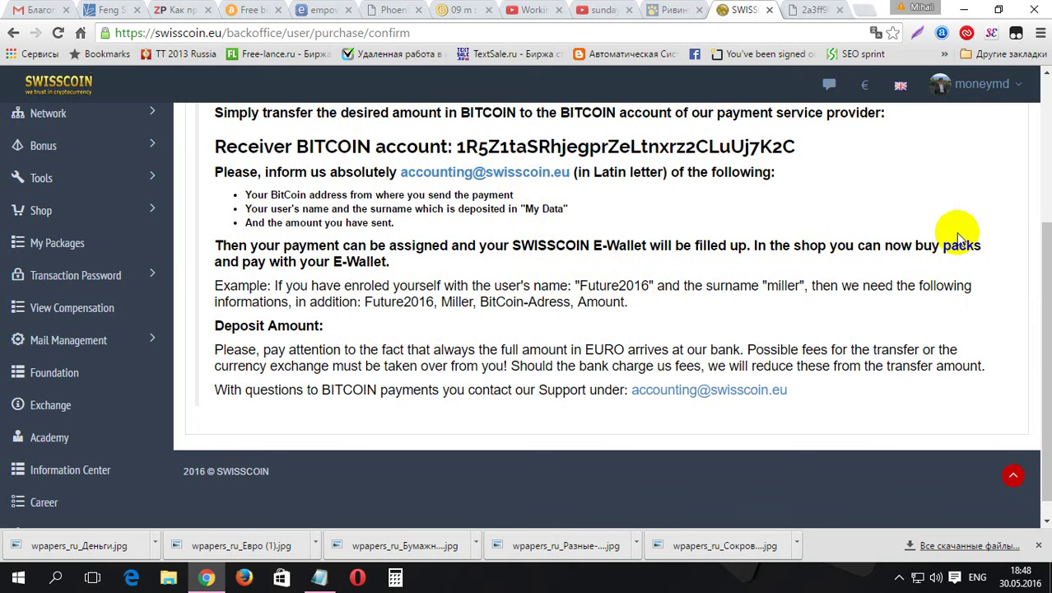
pyautogui.moveTo(1047, 301); pyautogui.dragTo(1047, 144)
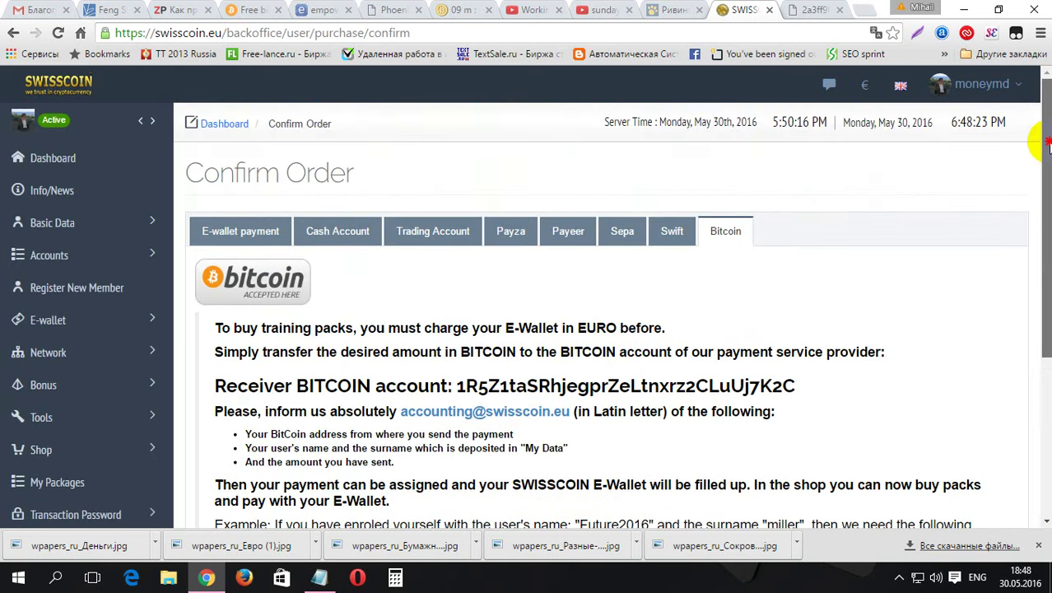
pyautogui.click(50, 173)
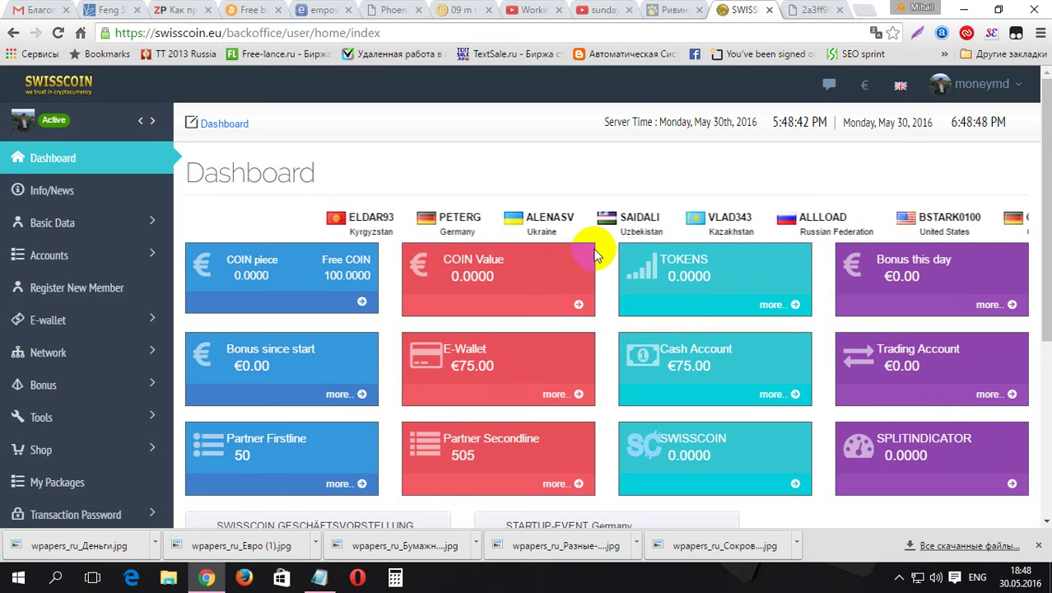
# Step: View the annotated example dashboard image in the other browser tab and return to the account's own Dashboard
pyautogui.click(806, 12)
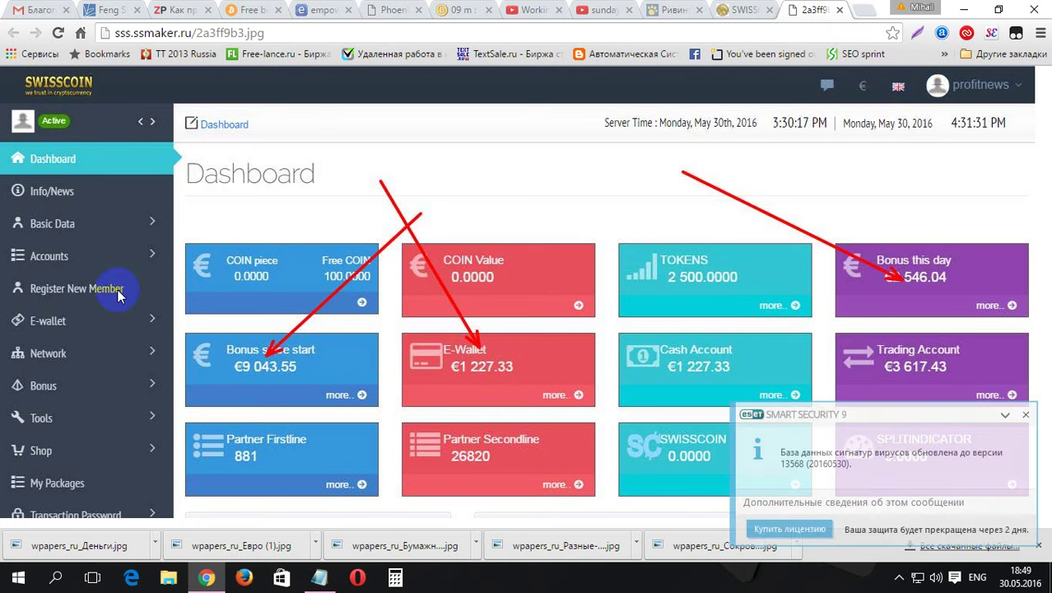
pyautogui.click(68, 324)
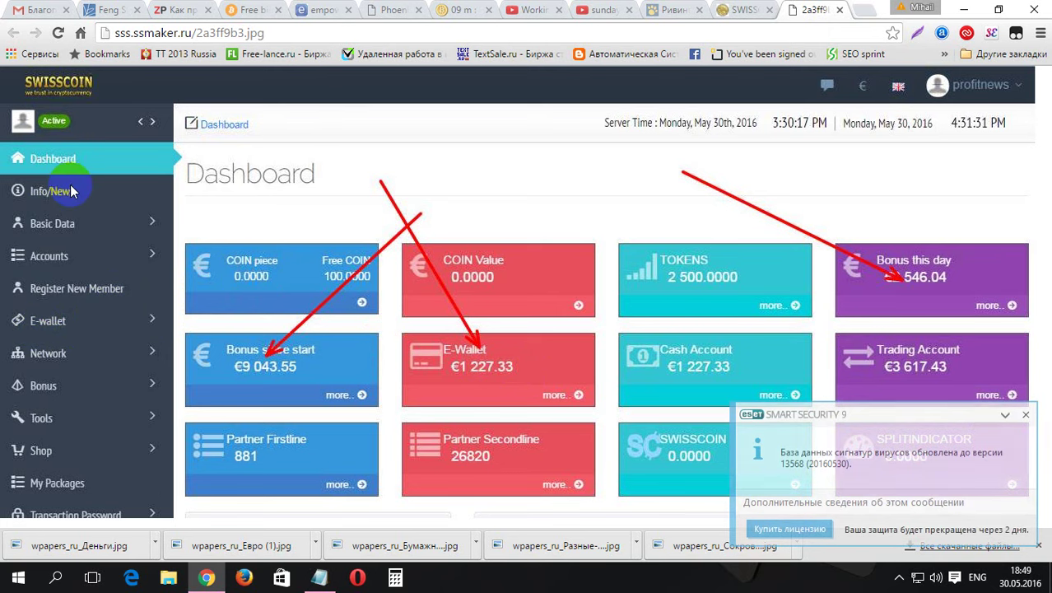
pyautogui.click(735, 10)
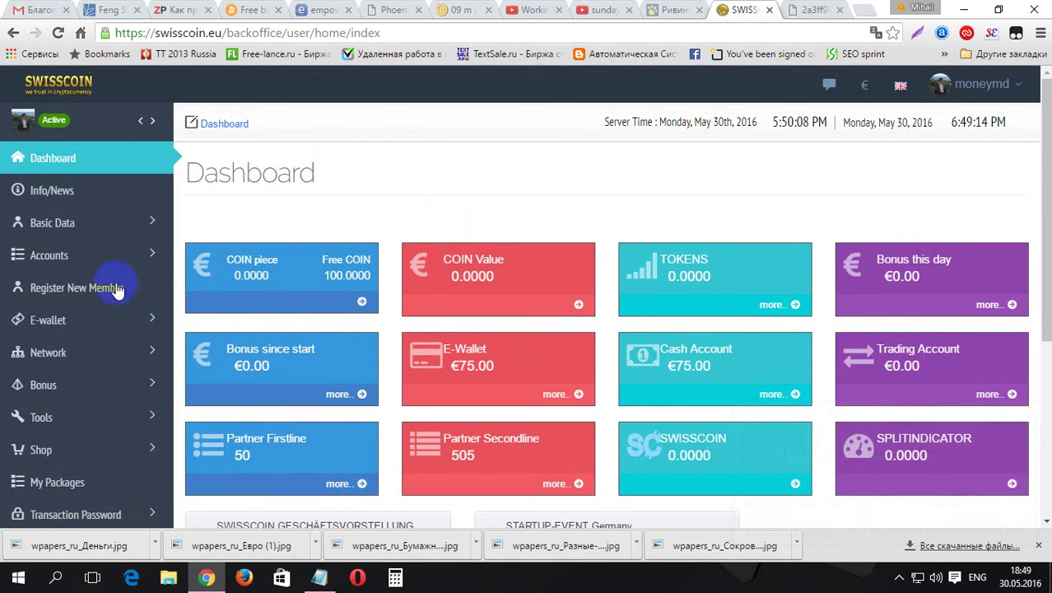
# Step: Open the E-wallet's Transfer Fund form and examine its recipient username and amount fields
pyautogui.click(83, 324)
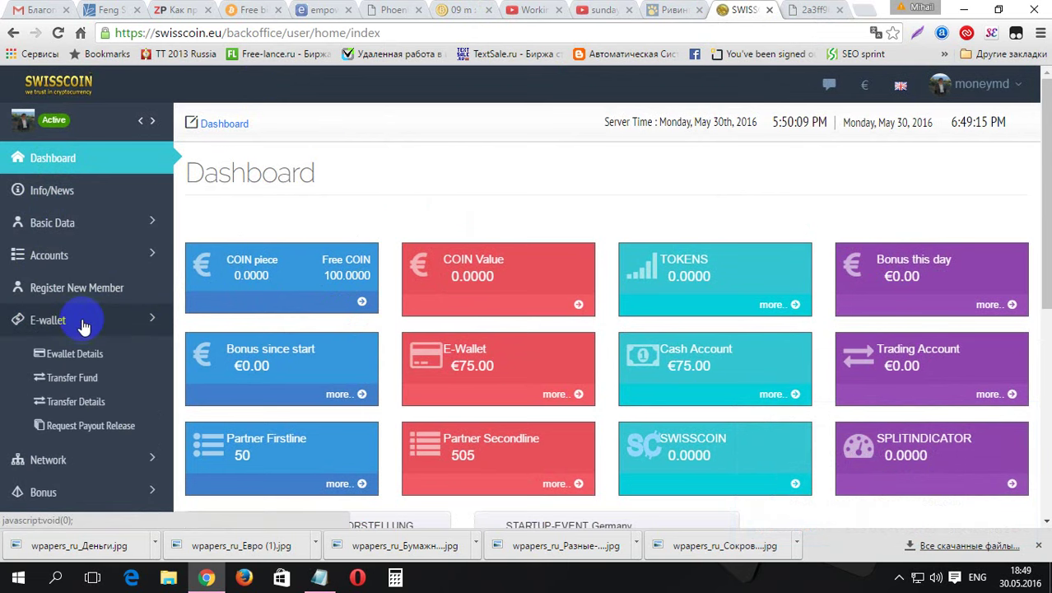
pyautogui.click(83, 385)
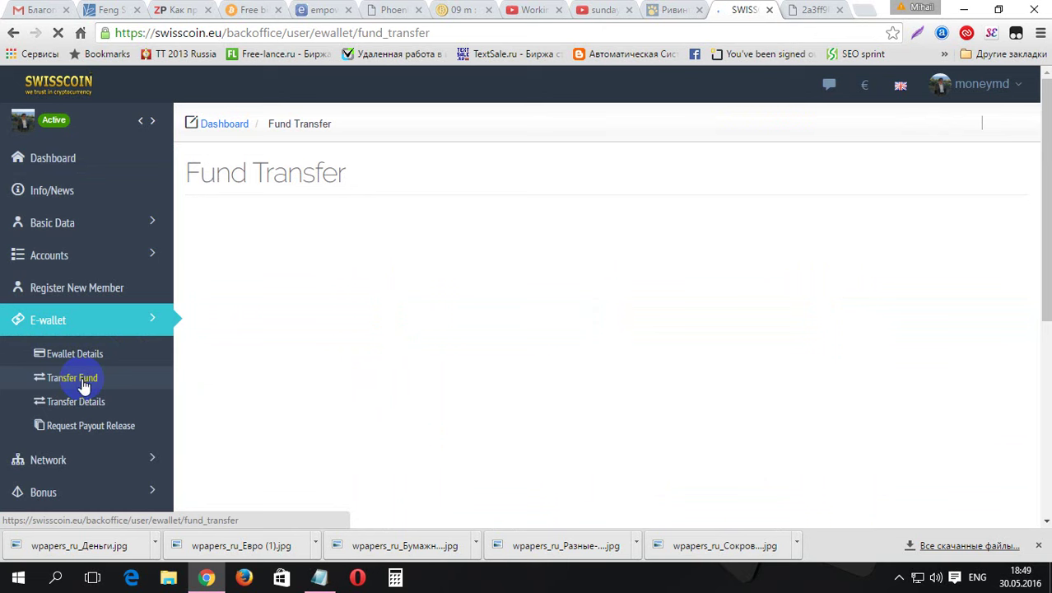
pyautogui.click(345, 316)
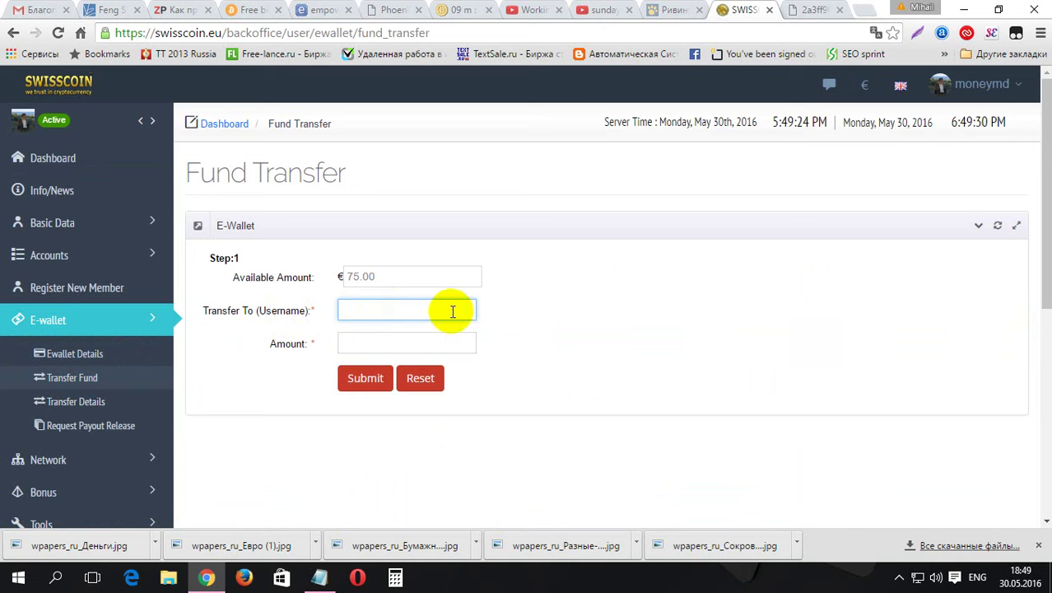
pyautogui.click(363, 348)
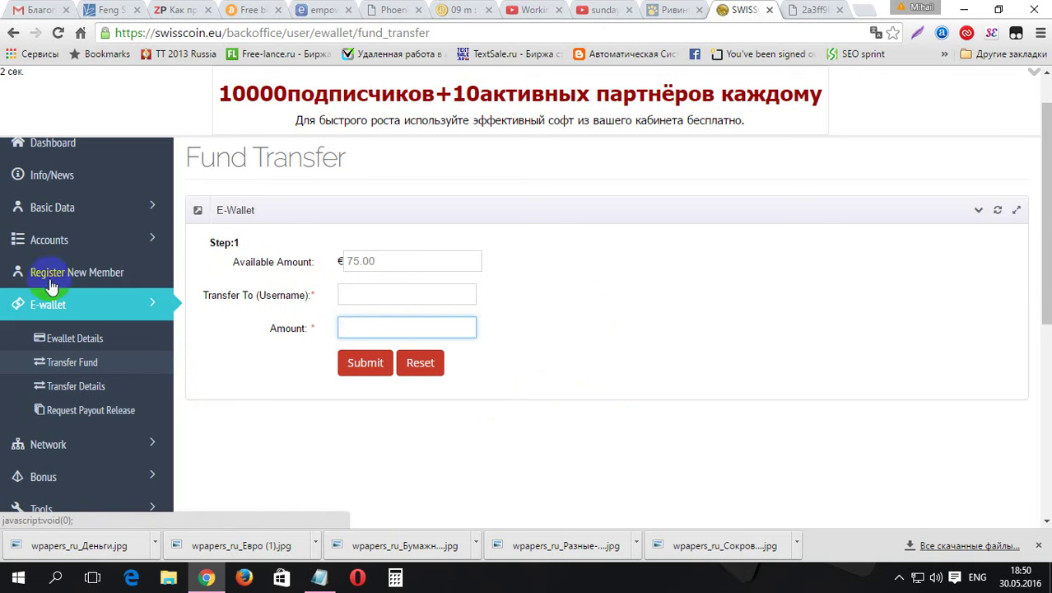
# Step: Capture the whole Dashboard page with Lightshot, upload the screenshot and open the uploaded image
pyautogui.click(58, 132)
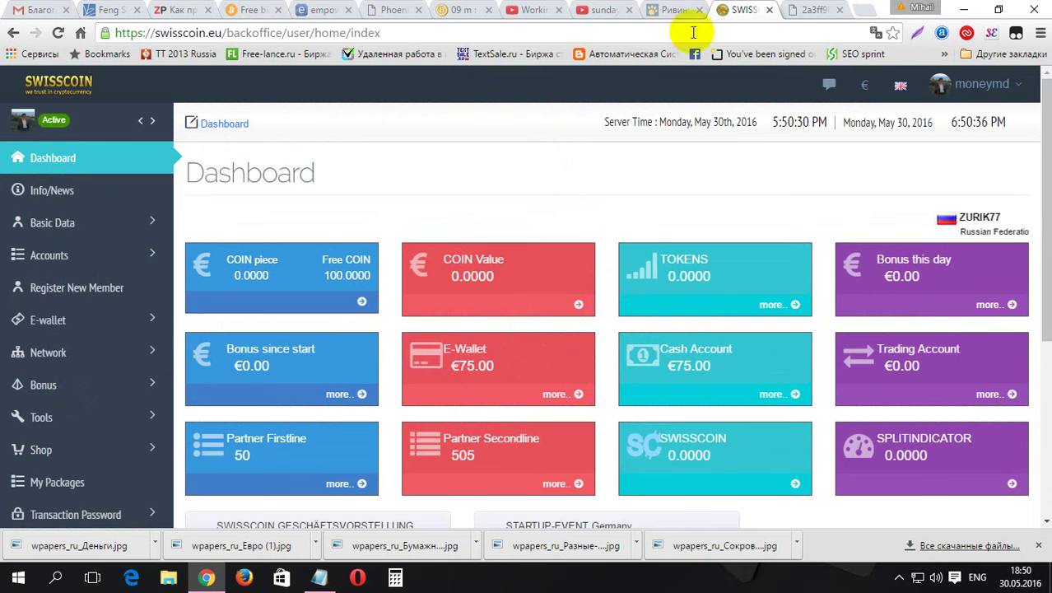
pyautogui.click(917, 38)
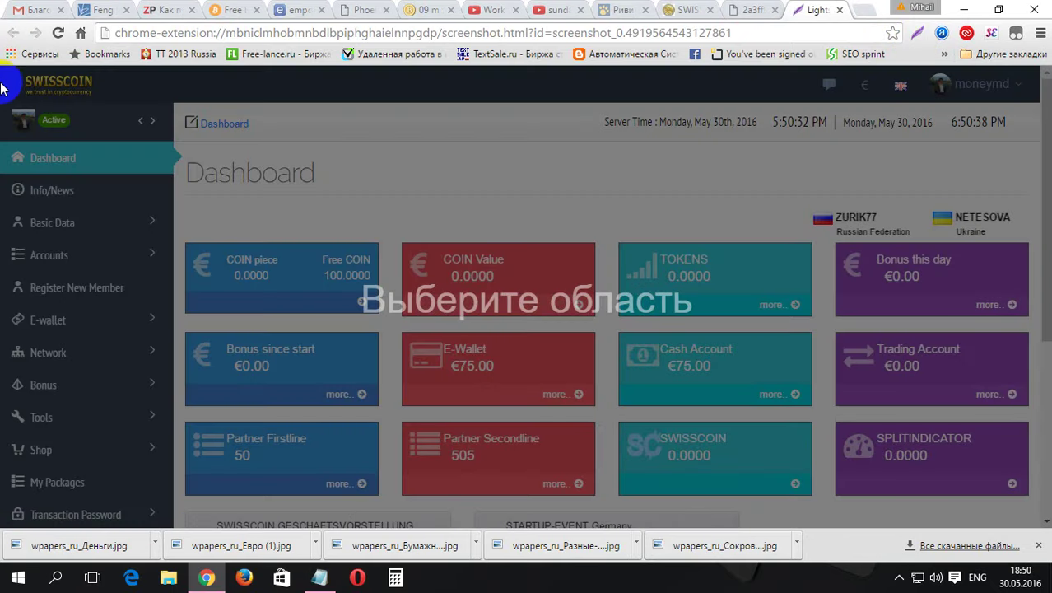
pyautogui.moveTo(1, 73)
pyautogui.mouseDown()
pyautogui.moveTo(291, 278)
pyautogui.moveTo(740, 430)
pyautogui.moveTo(1033, 495)
pyautogui.moveTo(1031, 543)
pyautogui.moveTo(1039, 535)
pyautogui.mouseUp()
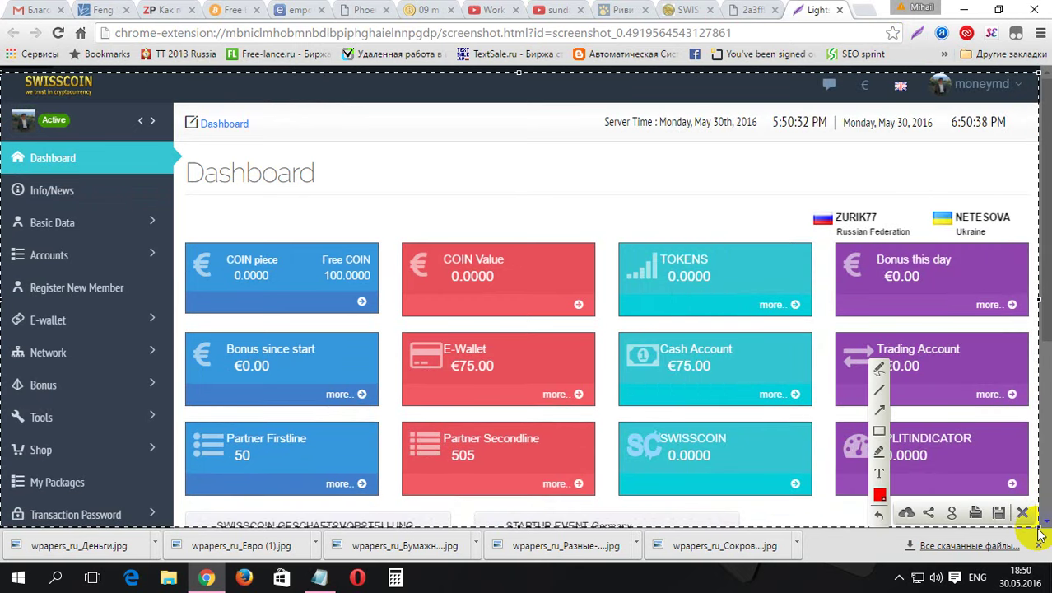
pyautogui.click(906, 514)
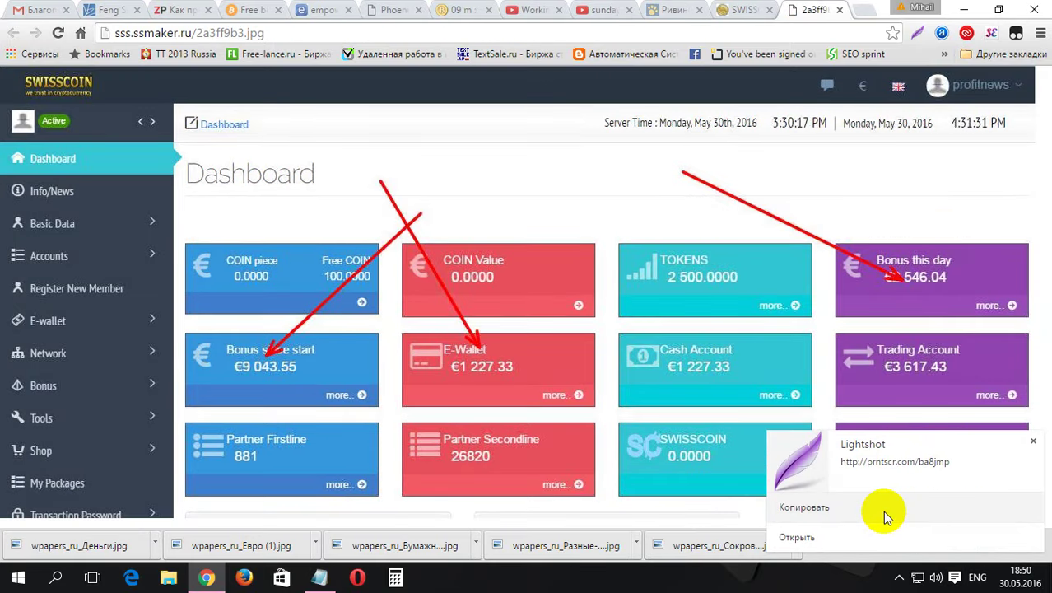
pyautogui.click(804, 537)
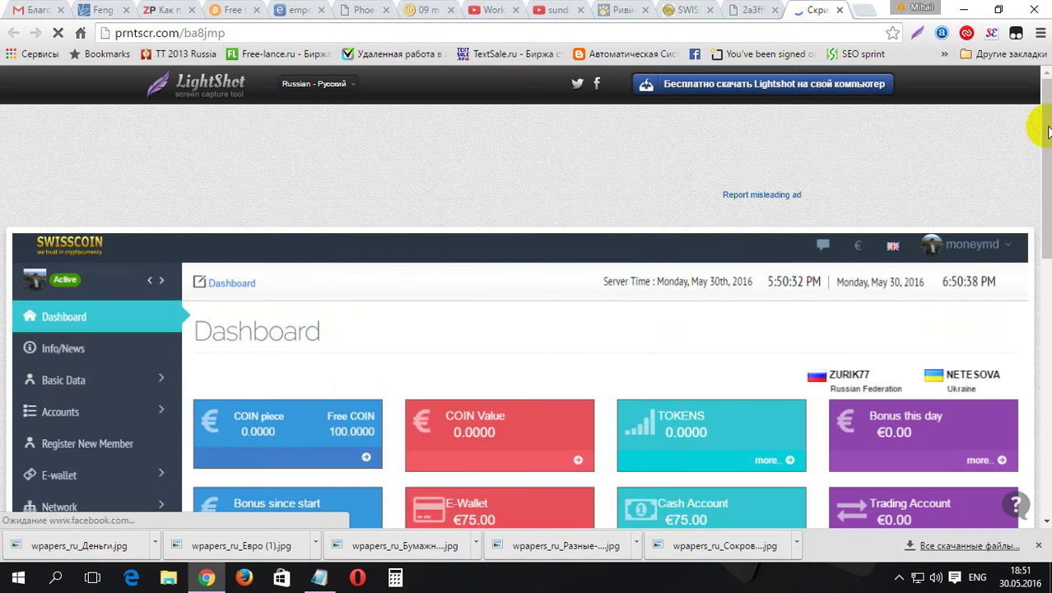
pyautogui.moveTo(1042, 136); pyautogui.dragTo(1042, 189)
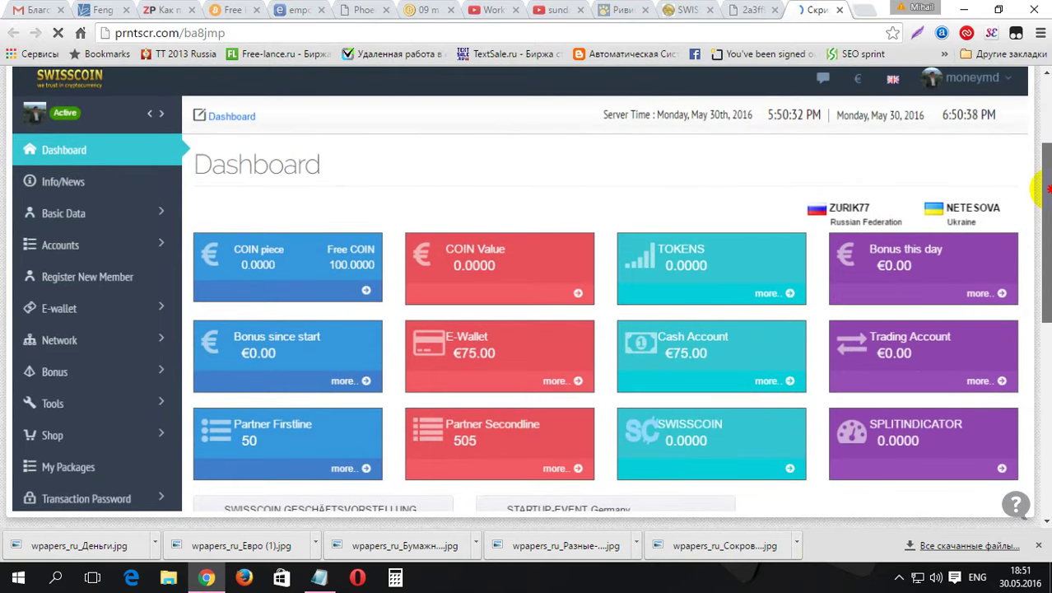
# Step: Add the €50 TESTER-50 pack to the cart from the shop's Buying Packs page
pyautogui.click(689, 10)
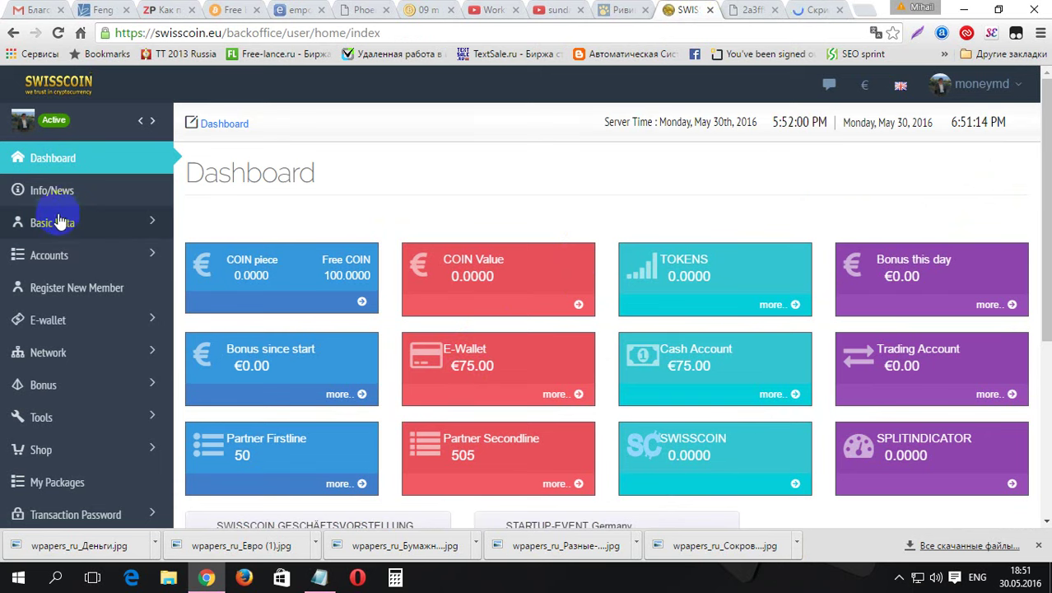
pyautogui.click(58, 451)
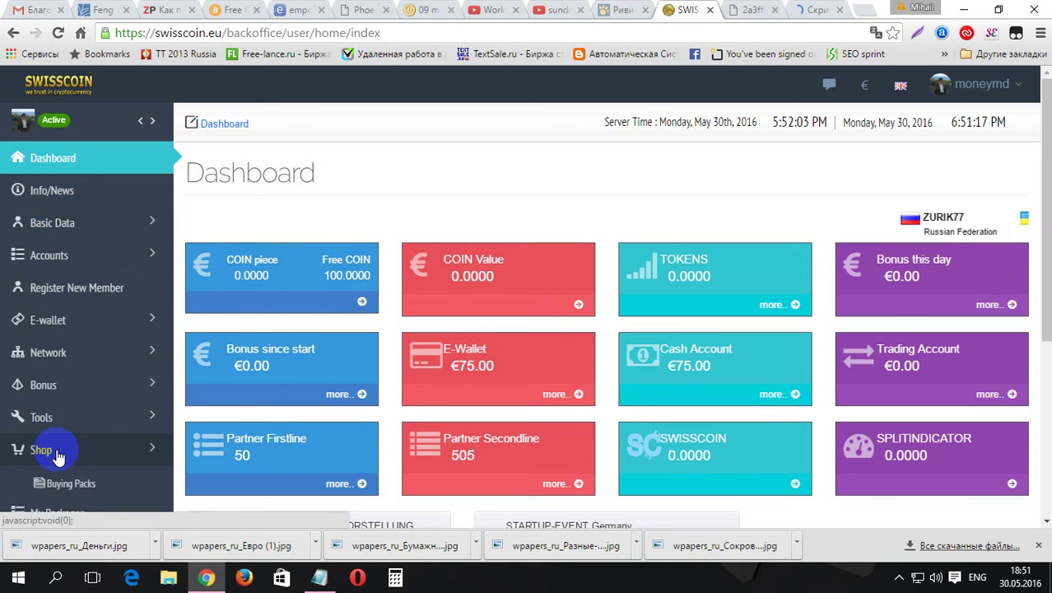
pyautogui.click(57, 486)
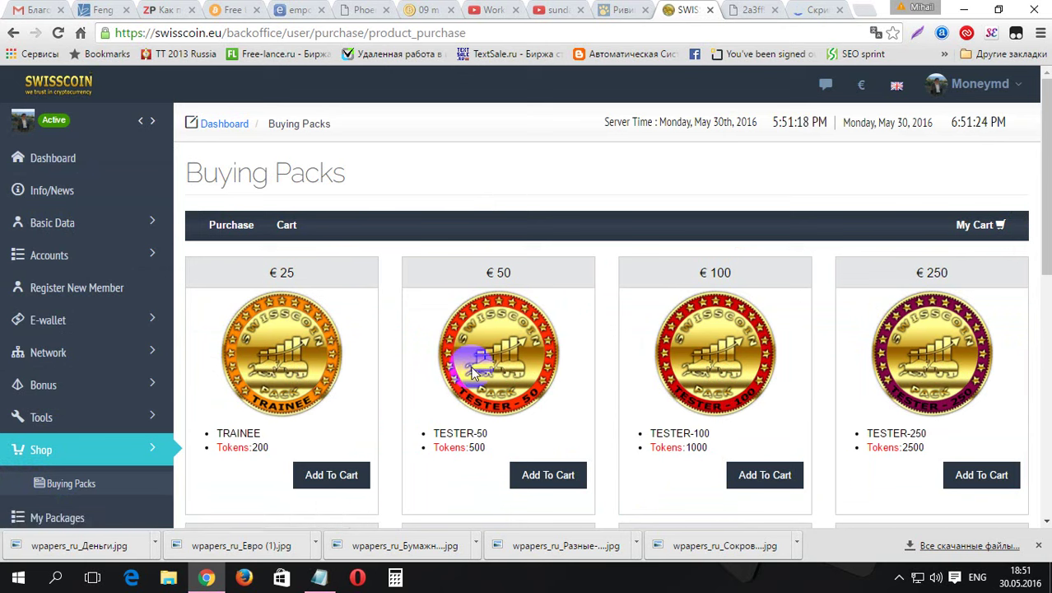
pyautogui.click(530, 475)
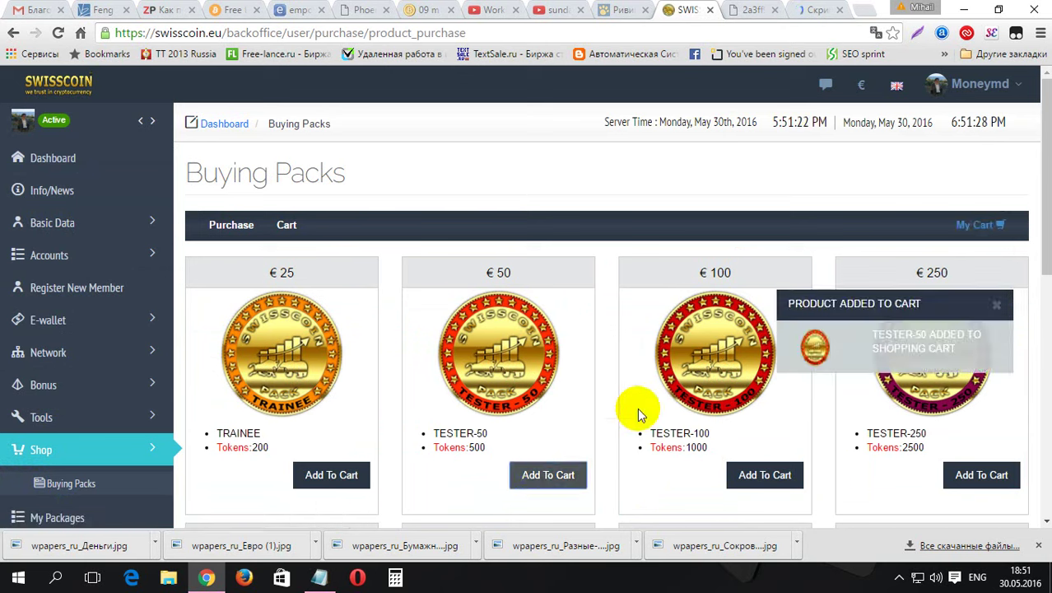
# Step: Remove the TESTER-250 package from the shopping cart
pyautogui.click(914, 343)
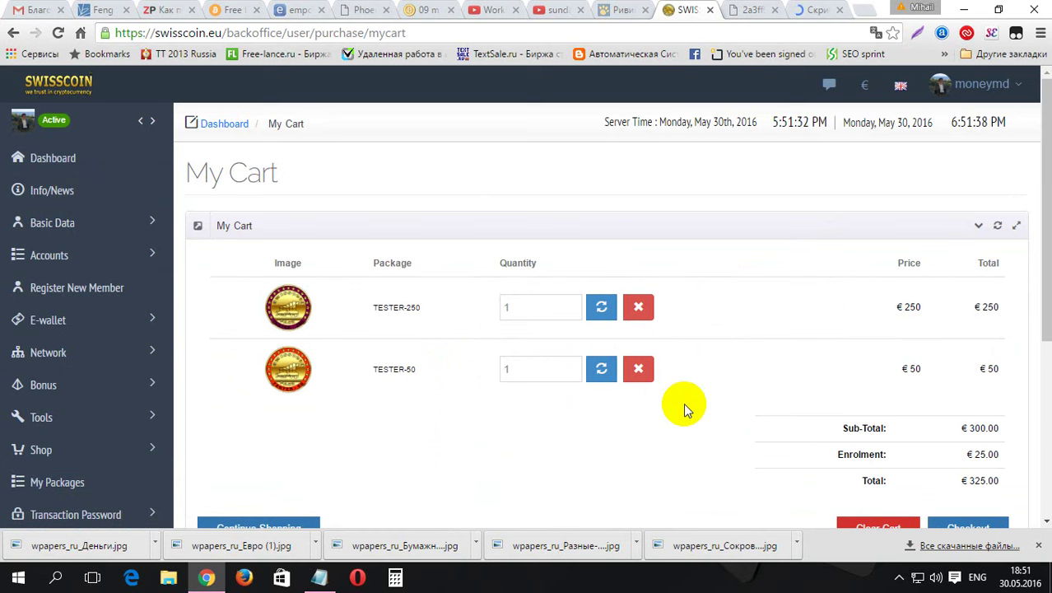
pyautogui.click(640, 308)
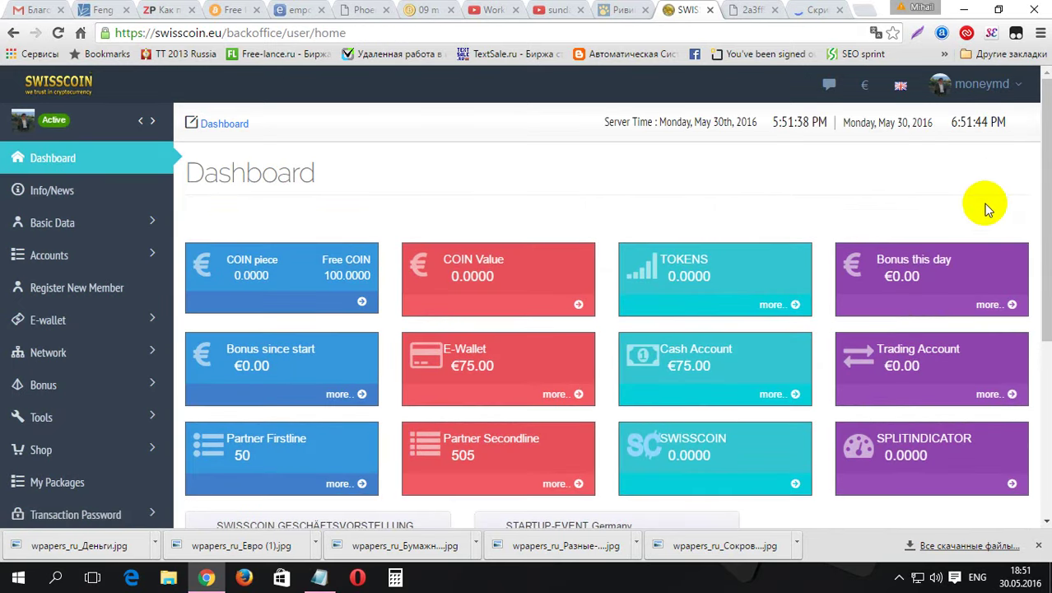
# Step: Reopen the full cart view from the Buying Packs page to review the TESTER-50 order
pyautogui.click(83, 447)
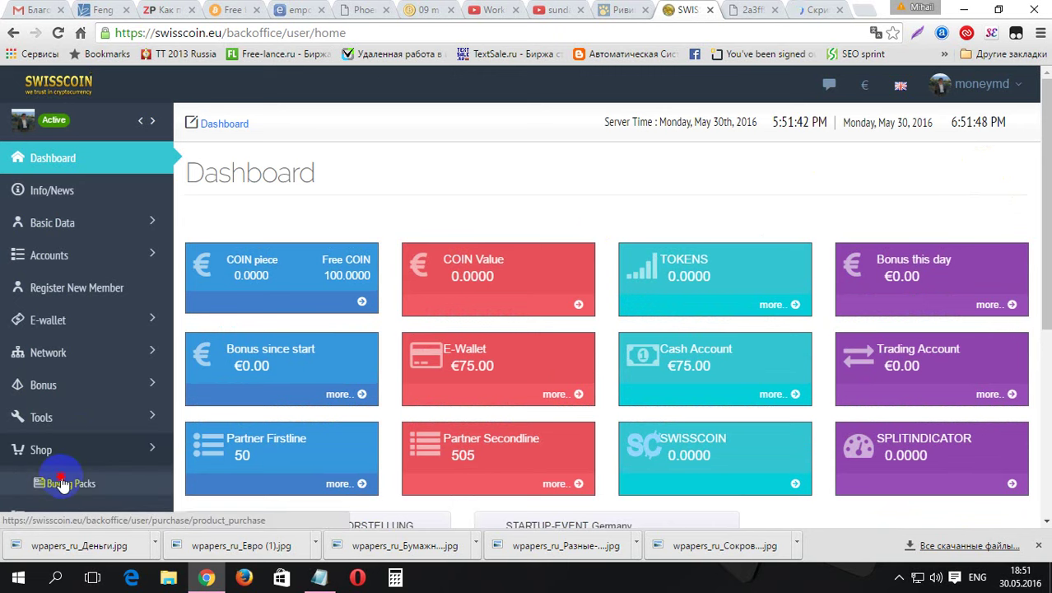
pyautogui.click(62, 483)
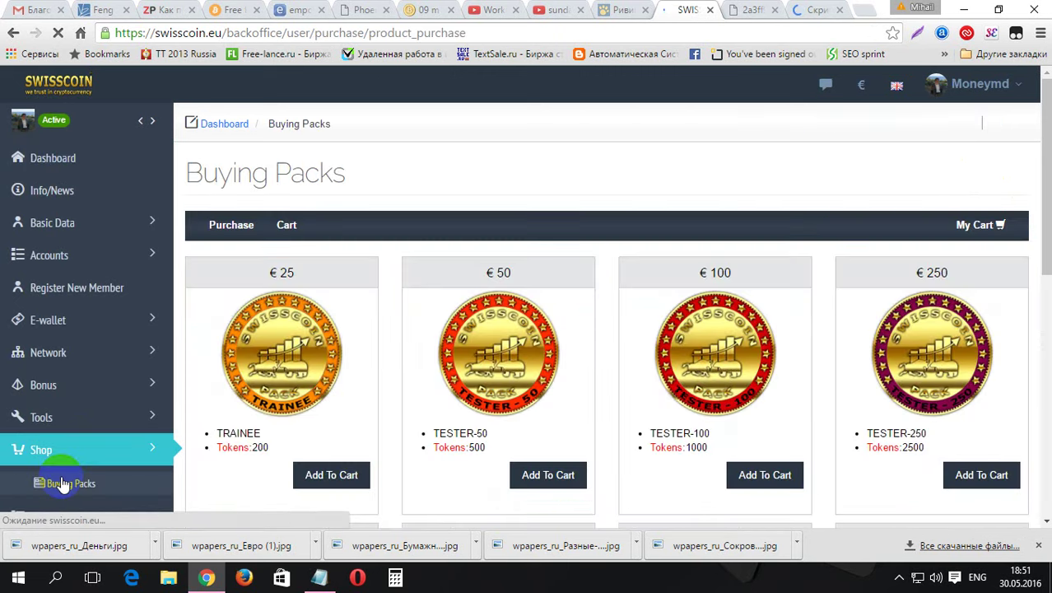
pyautogui.click(980, 227)
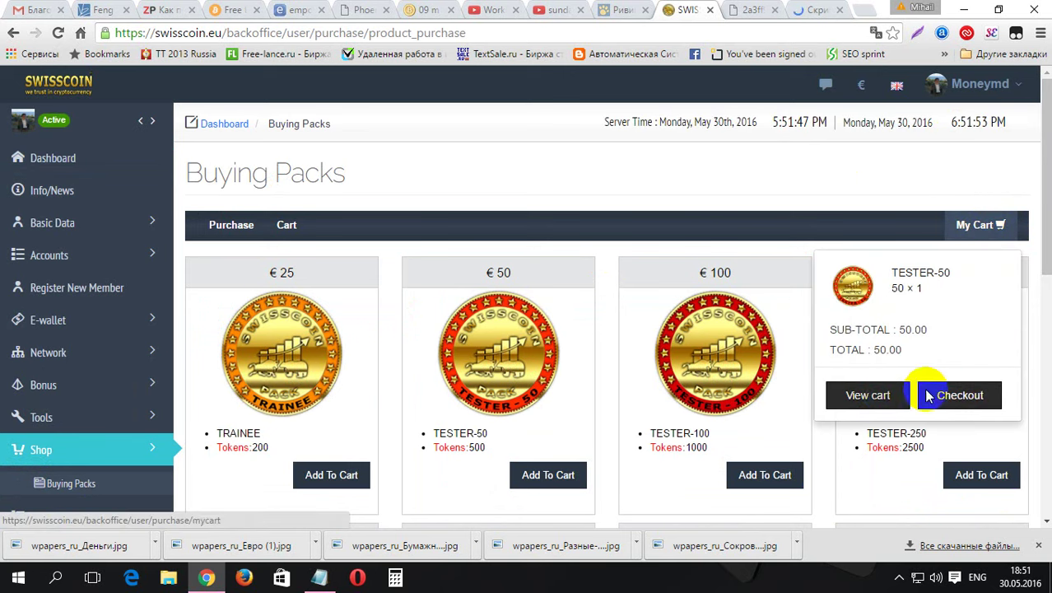
pyautogui.click(951, 399)
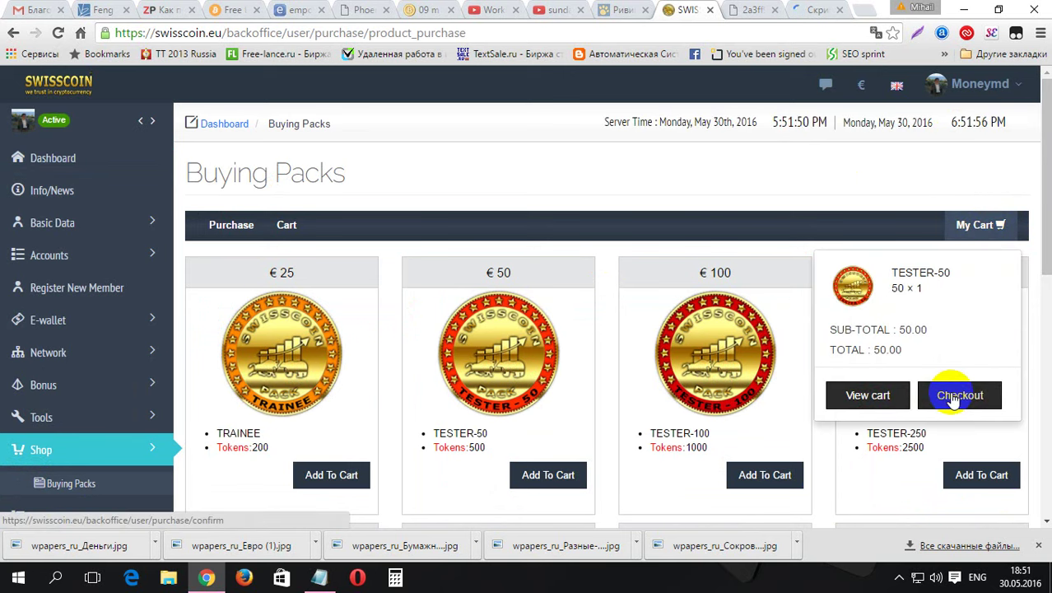
pyautogui.click(890, 399)
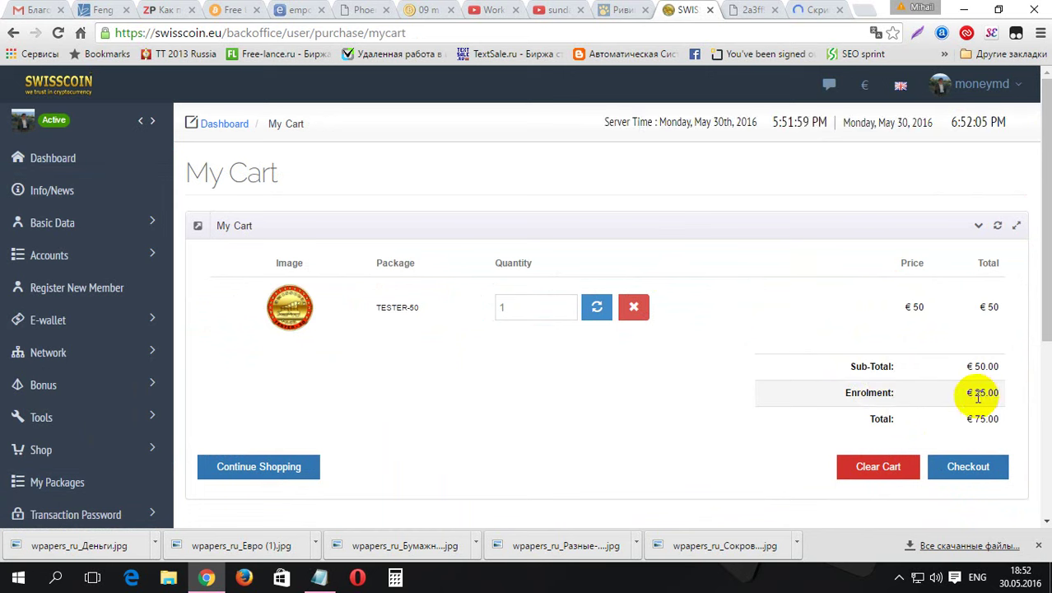
# Step: Check out the cart and confirm the TESTER-50 order using E-wallet payment
pyautogui.click(972, 469)
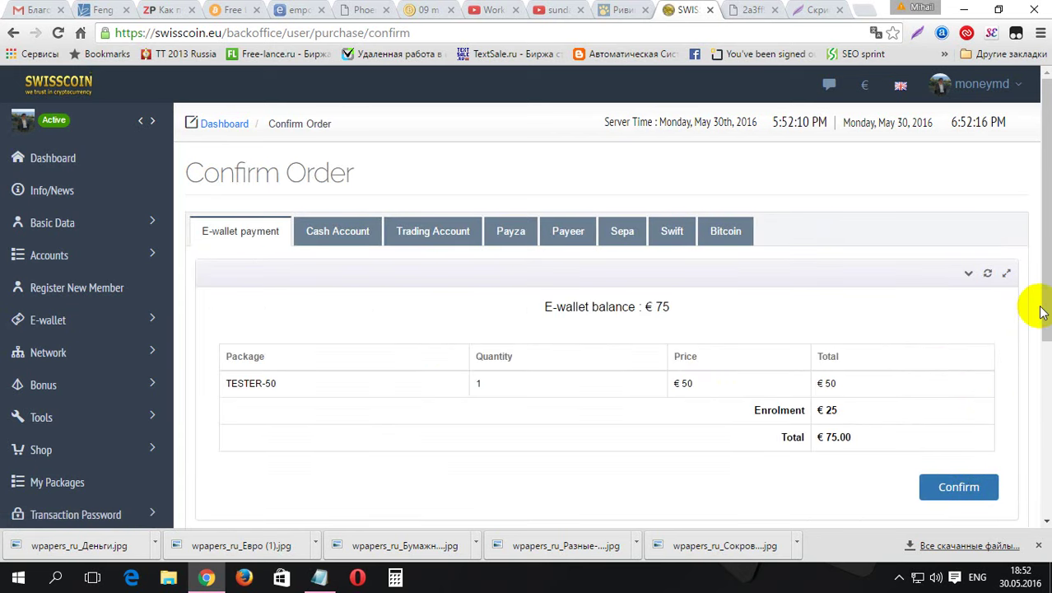
pyautogui.moveTo(1044, 268); pyautogui.dragTo(1037, 334)
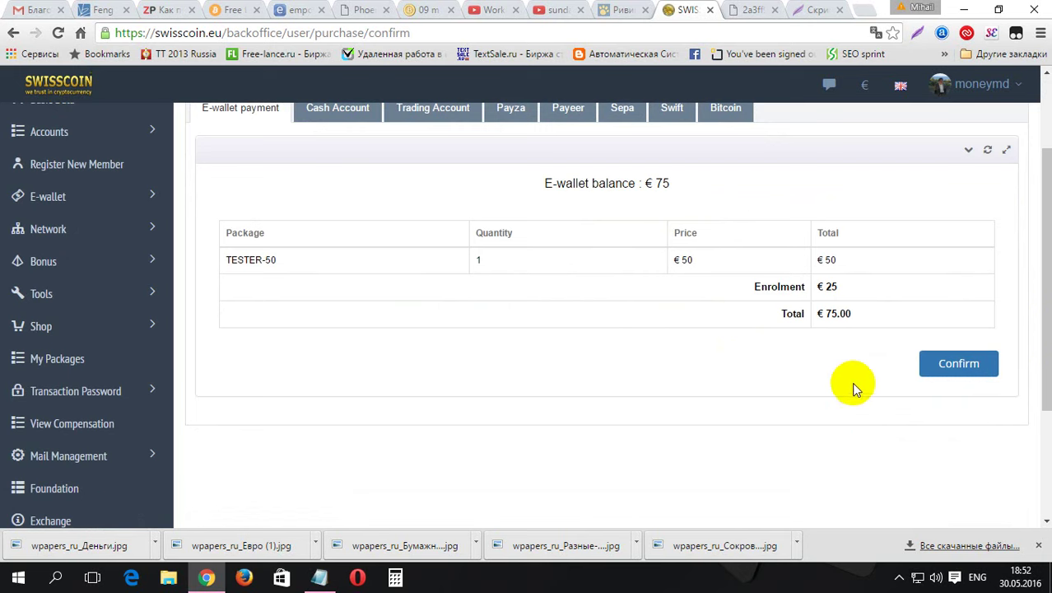
pyautogui.click(959, 367)
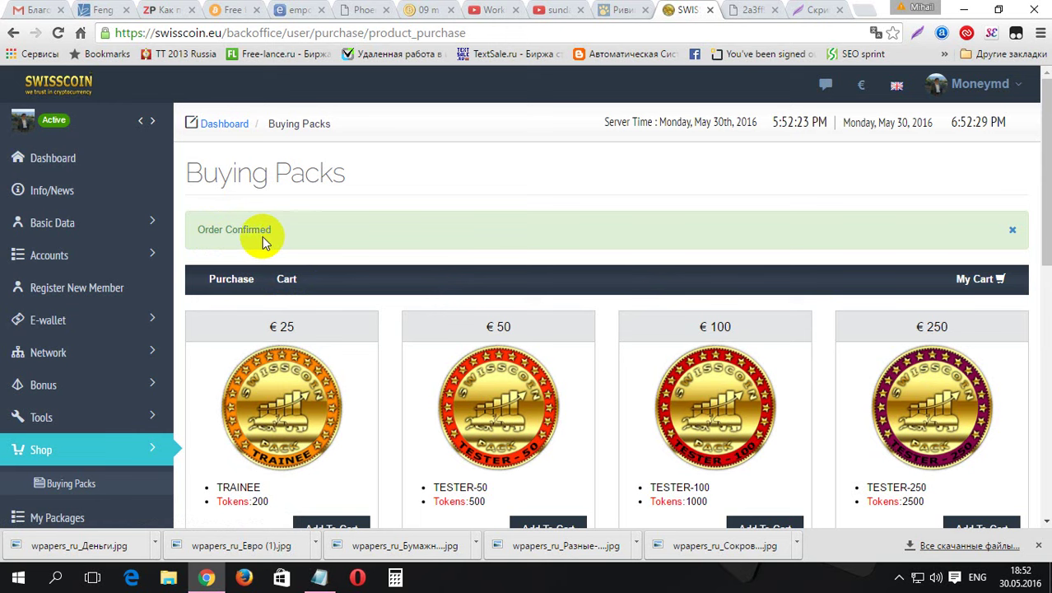
# Step: Look back at the uploaded Dashboard screenshot and return to the Buying Packs page
pyautogui.click(811, 8)
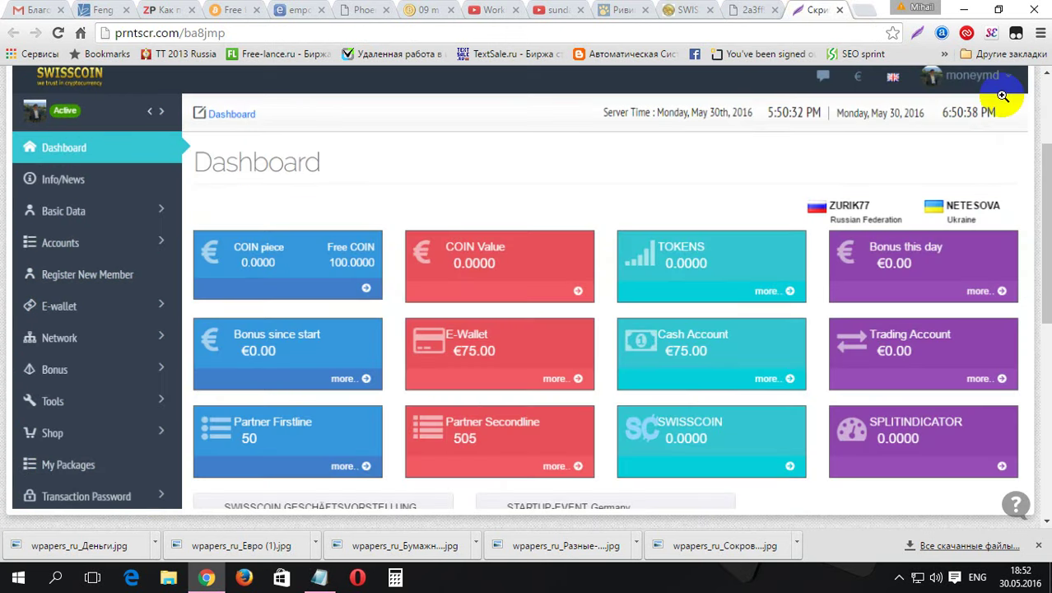
pyautogui.click(674, 10)
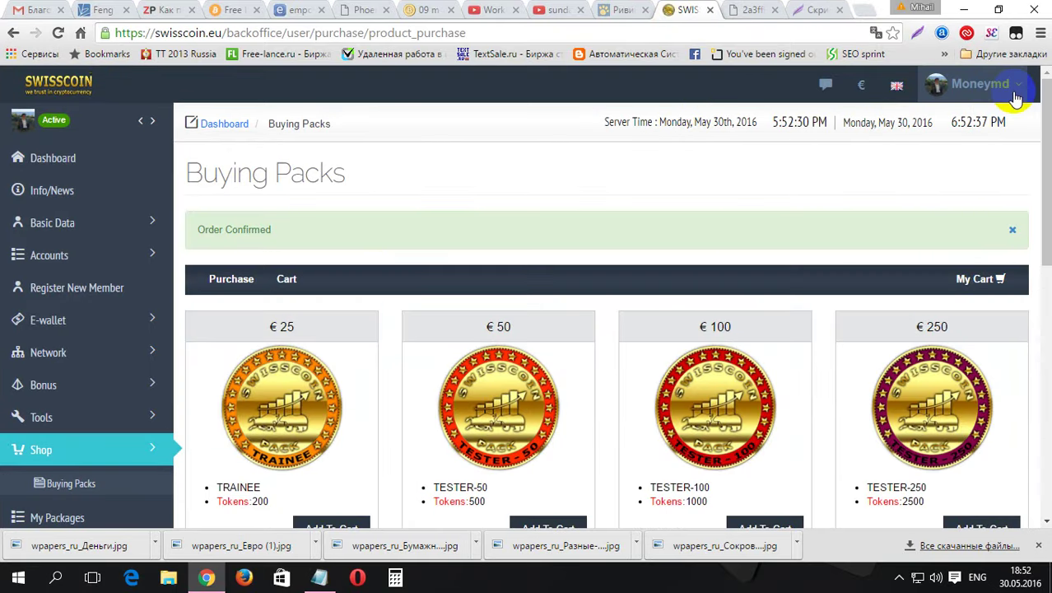
pyautogui.click(1015, 92)
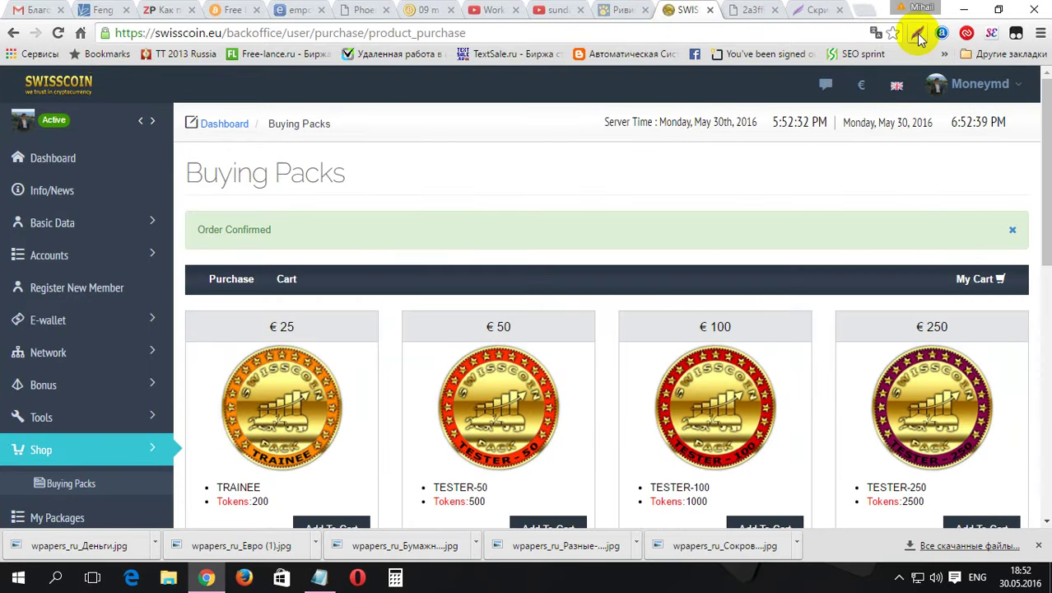
# Step: Capture the Buying Packs page with the order confirmation using Lightshot, upload the screenshot and open its link
pyautogui.click(918, 34)
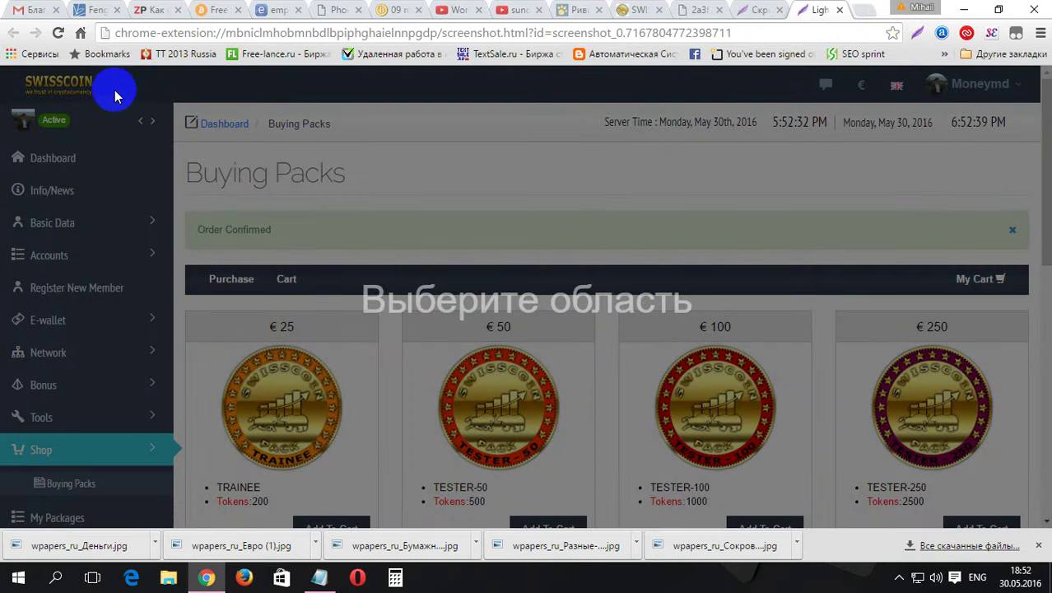
pyautogui.moveTo(2, 82); pyautogui.dragTo(1044, 576)
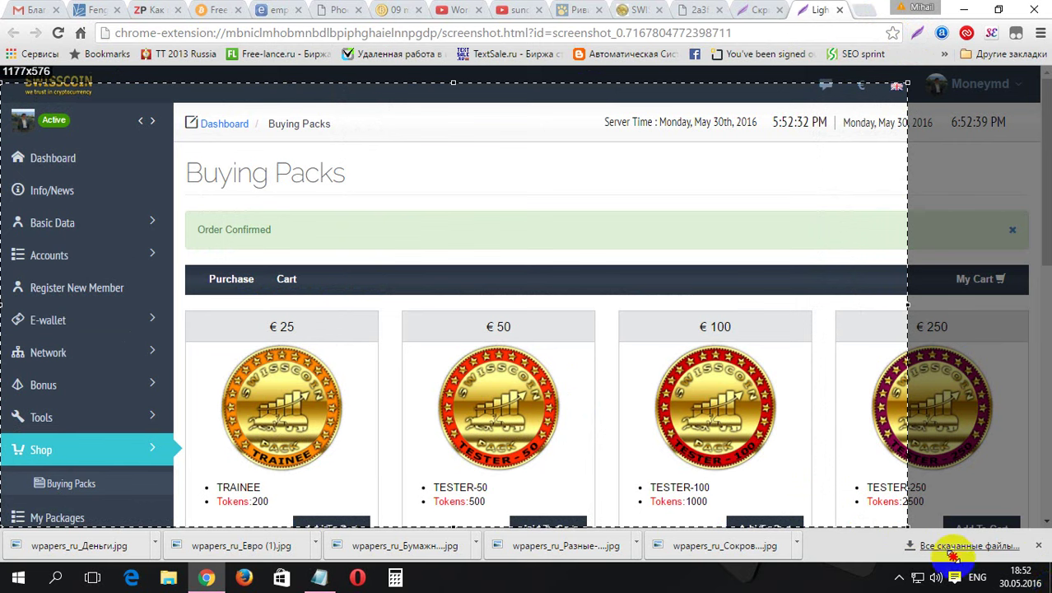
pyautogui.moveTo(906, 527); pyautogui.dragTo(1043, 517)
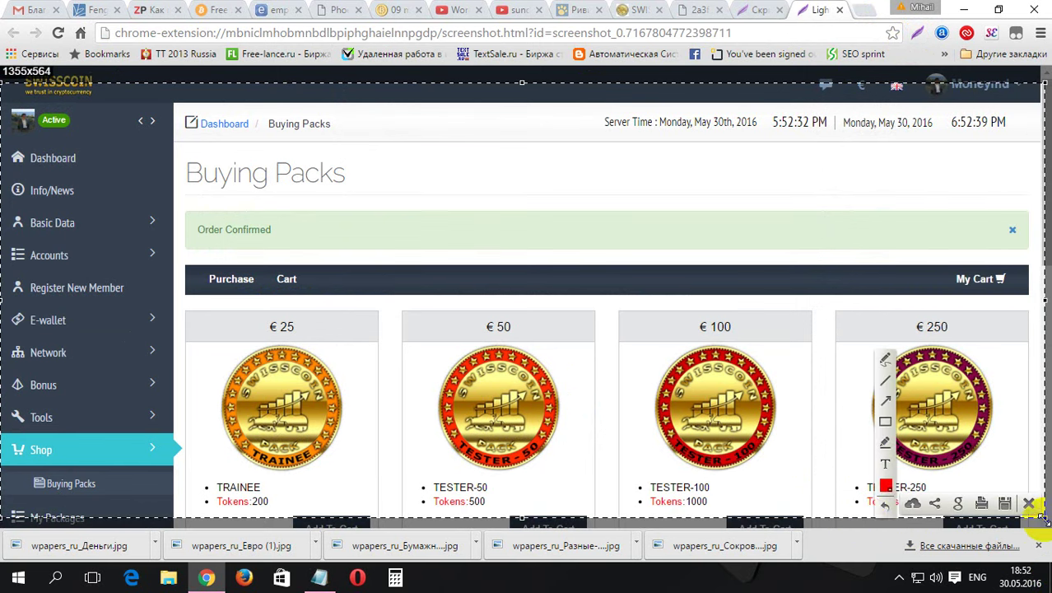
pyautogui.click(916, 505)
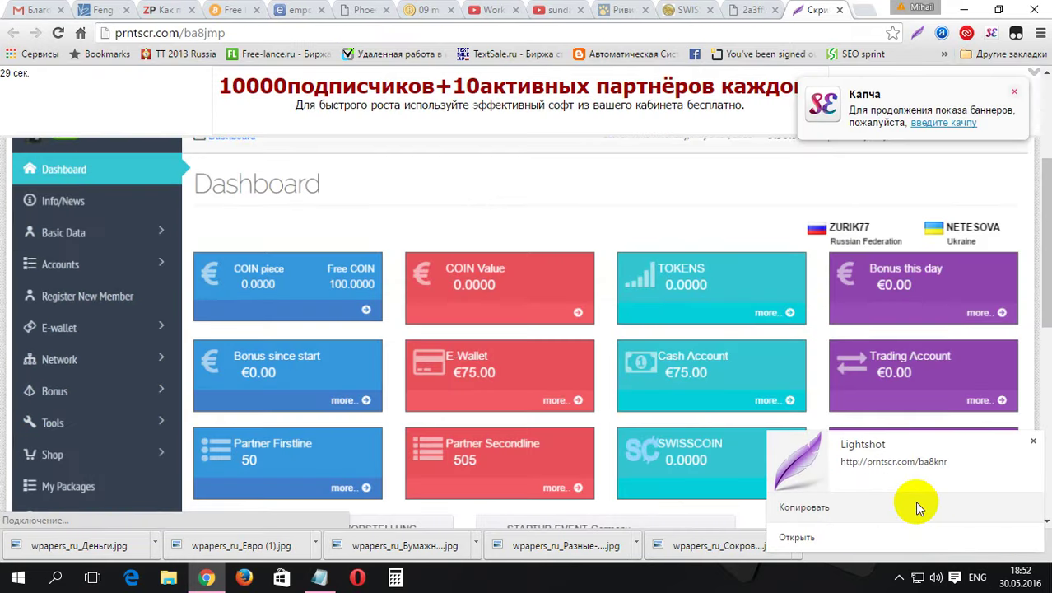
pyautogui.click(808, 537)
# Step: Return to the Swisscoin back office and open the Dashboard to check the tokens and account balances after the purchase
pyautogui.click(630, 10)
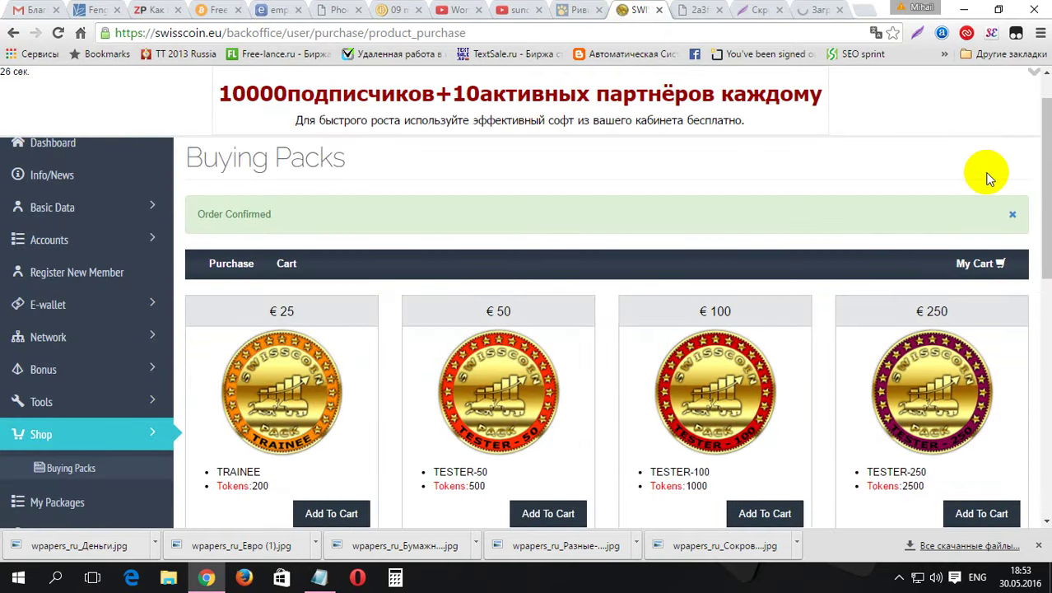
pyautogui.scroll(1, 1047, 160)
pyautogui.scroll(1, 1047, 161)
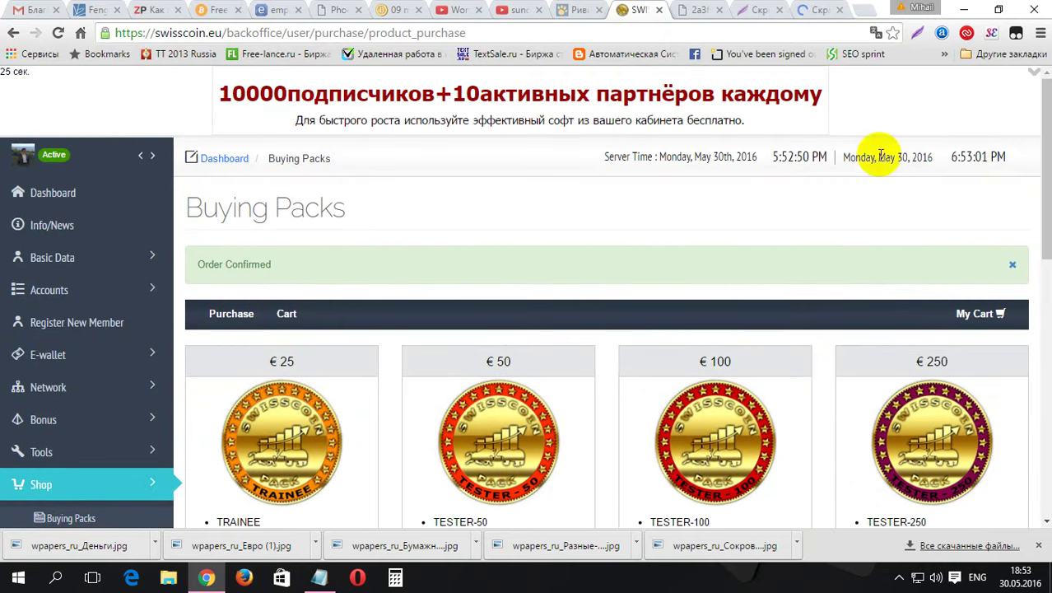
pyautogui.click(58, 194)
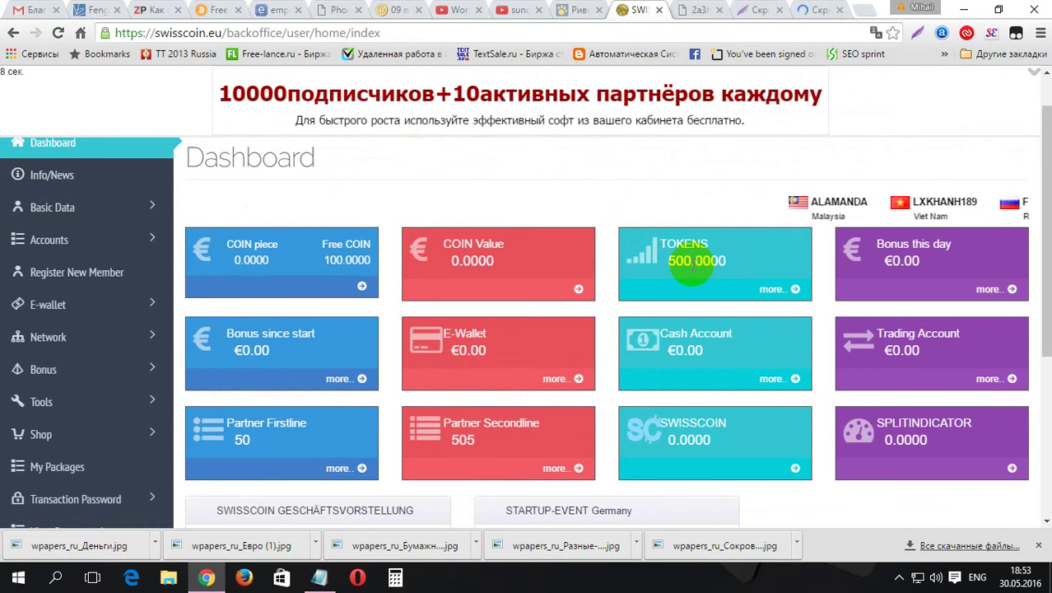
pyautogui.click(1046, 73)
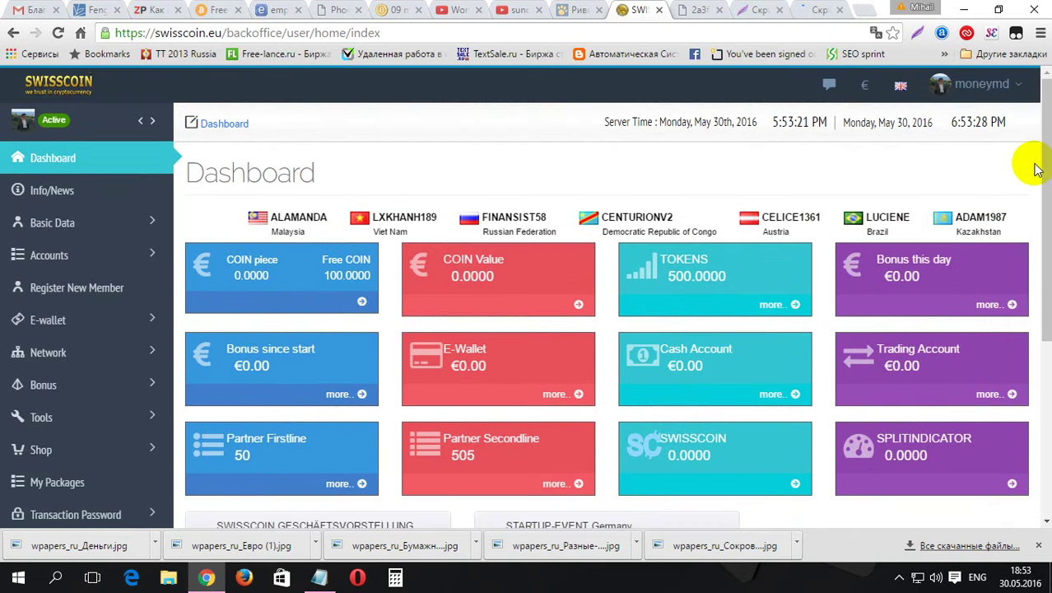
pyautogui.moveTo(1047, 156)
pyautogui.mouseDown()
pyautogui.moveTo(1048, 264)
pyautogui.moveTo(1046, 149)
pyautogui.mouseUp()
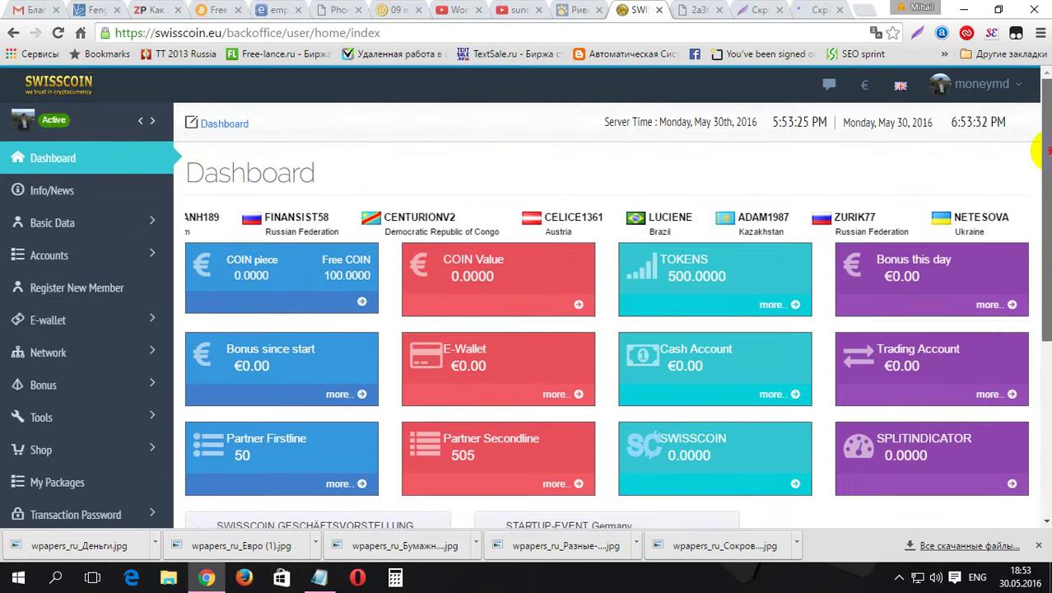